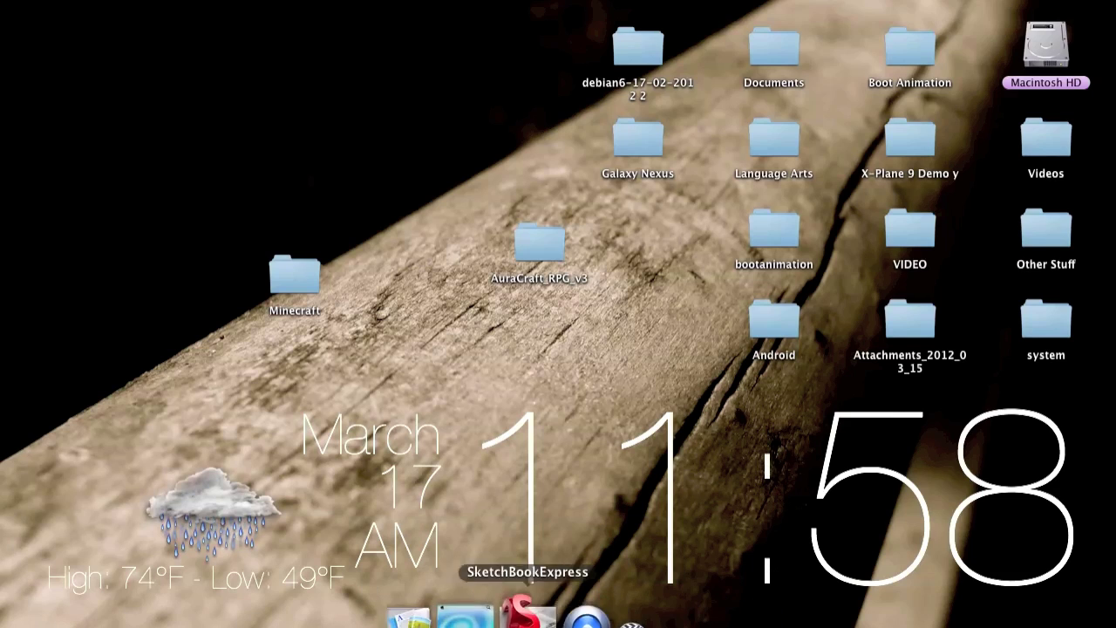
Launch Safari from the Dock, loading the Apple start page.
{"action": "left_click", "coordinate": [370, 617]}
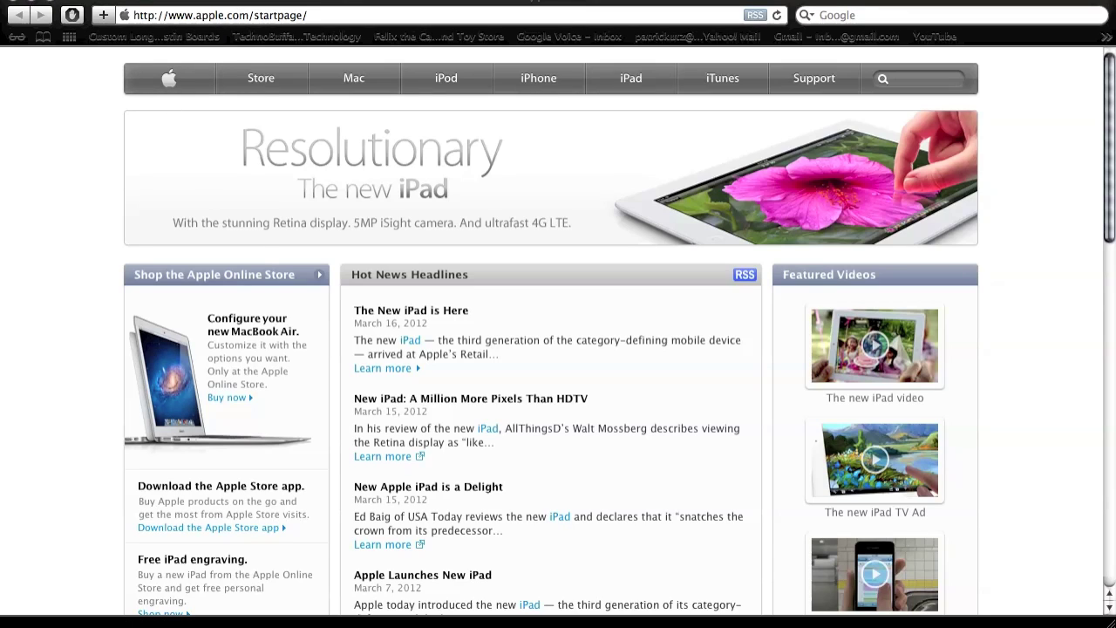
Open the Safari application menu.
{"action": "left_click", "coordinate": [70, 1]}
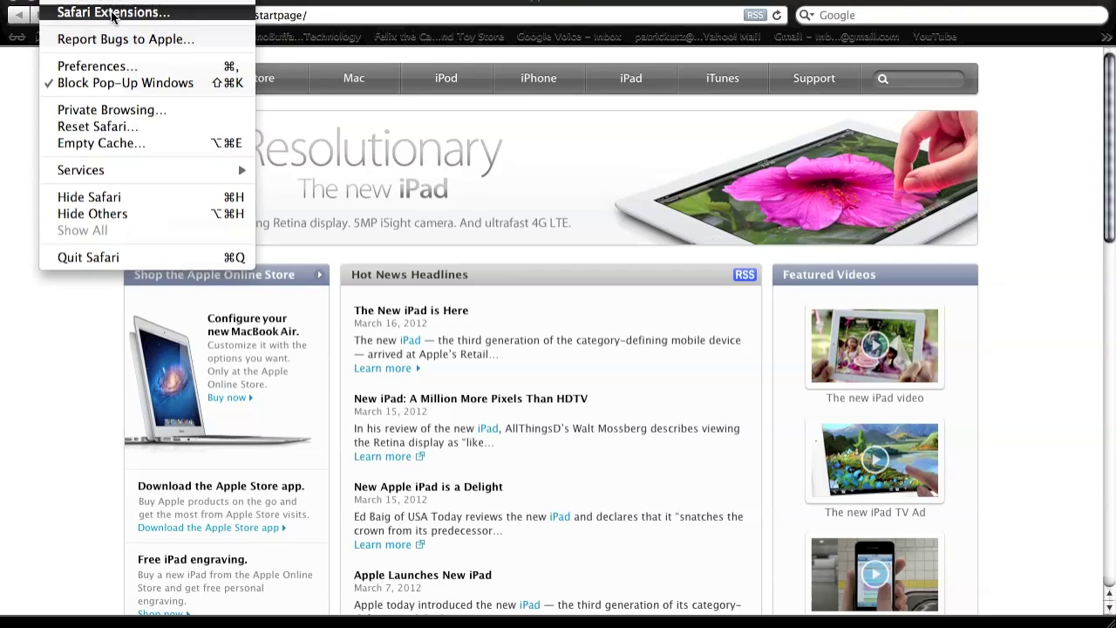
Open the Safari Extensions Gallery and bring its window to the front via Exposé.
{"action": "left_click", "coordinate": [105, 13]}
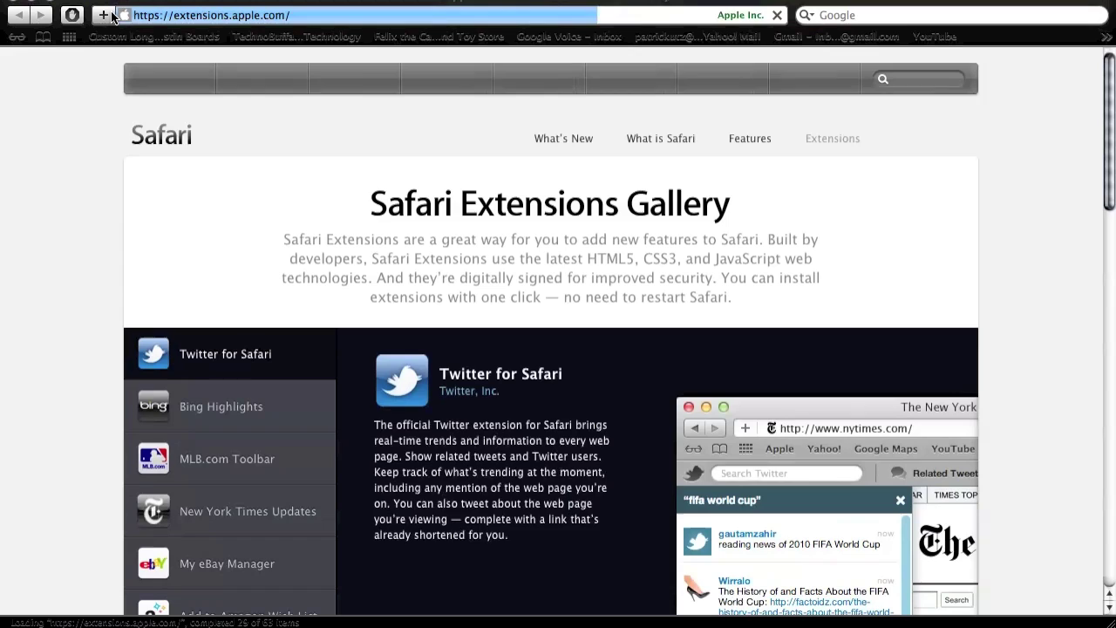
{"action": "key", "text": "F9"}
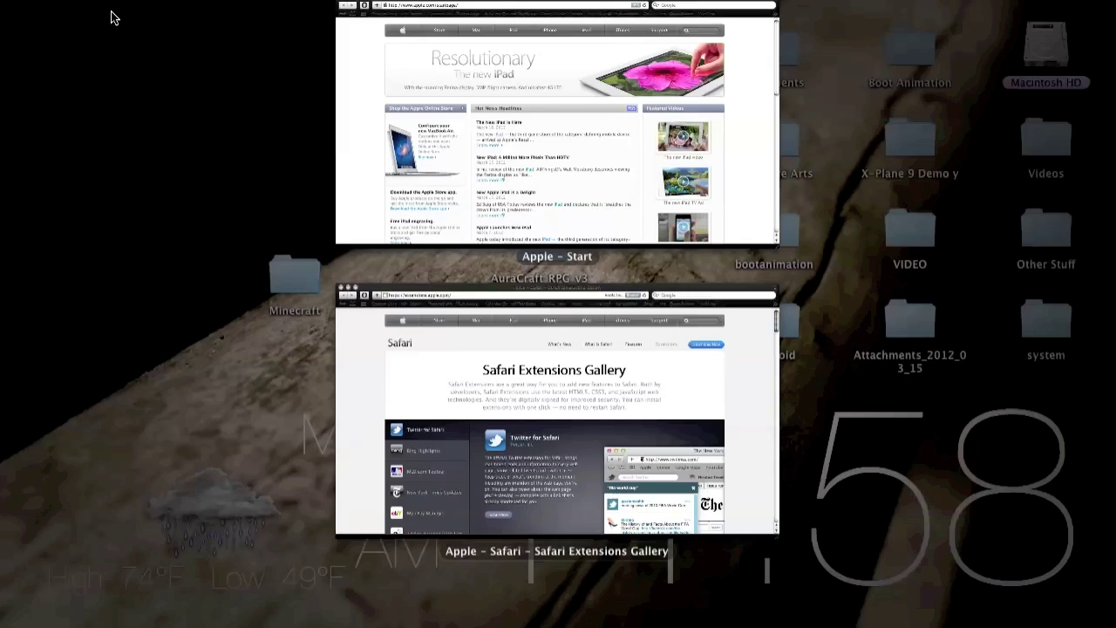
{"action": "left_click", "coordinate": [490, 323]}
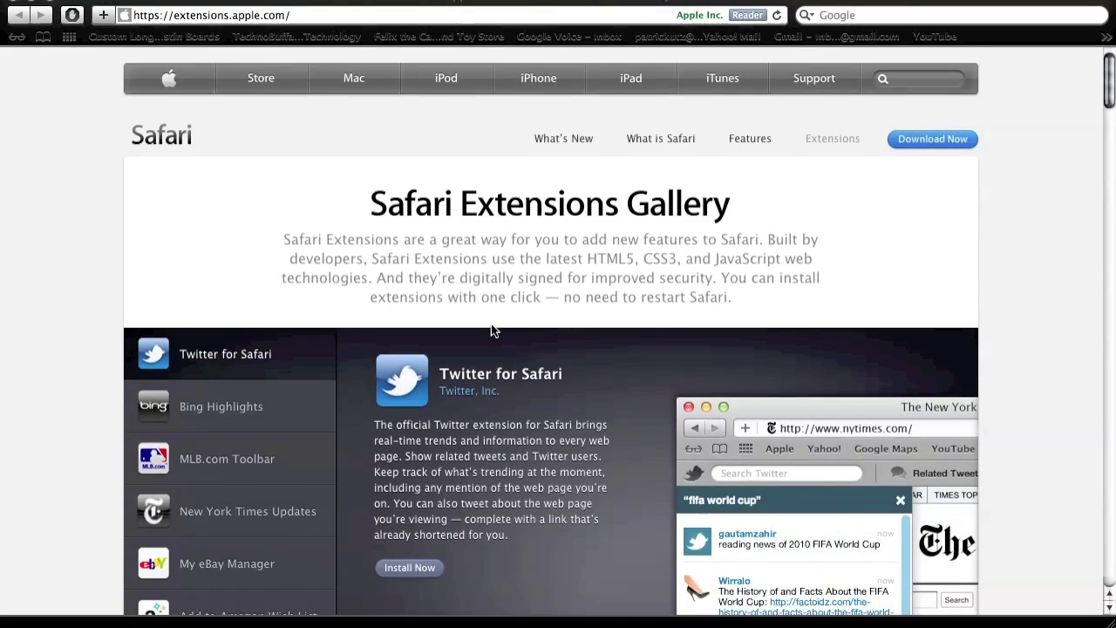
Scroll the gallery to AdBlock, marked Installed, under Most Popular.
{"action": "scroll", "coordinate": [490, 323], "scroll_direction": "down", "scroll_amount": 2}
{"action": "scroll", "coordinate": [490, 324], "scroll_direction": "up", "scroll_amount": 2}
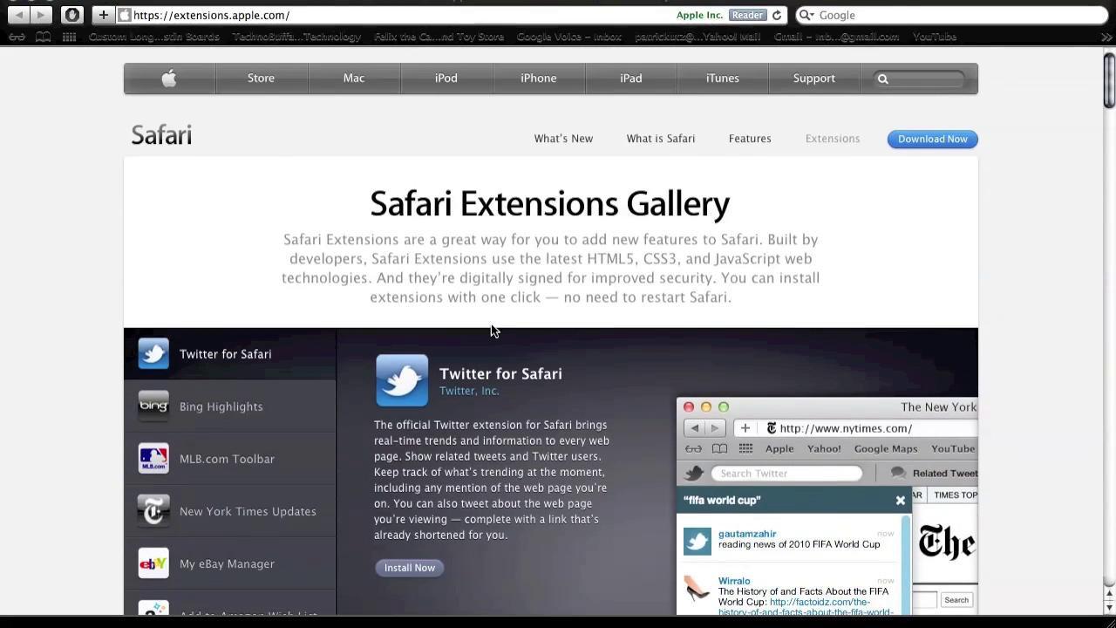
{"action": "scroll", "coordinate": [491, 327], "scroll_direction": "down", "scroll_amount": 3}
{"action": "scroll", "coordinate": [491, 327], "scroll_direction": "down", "scroll_amount": 3}
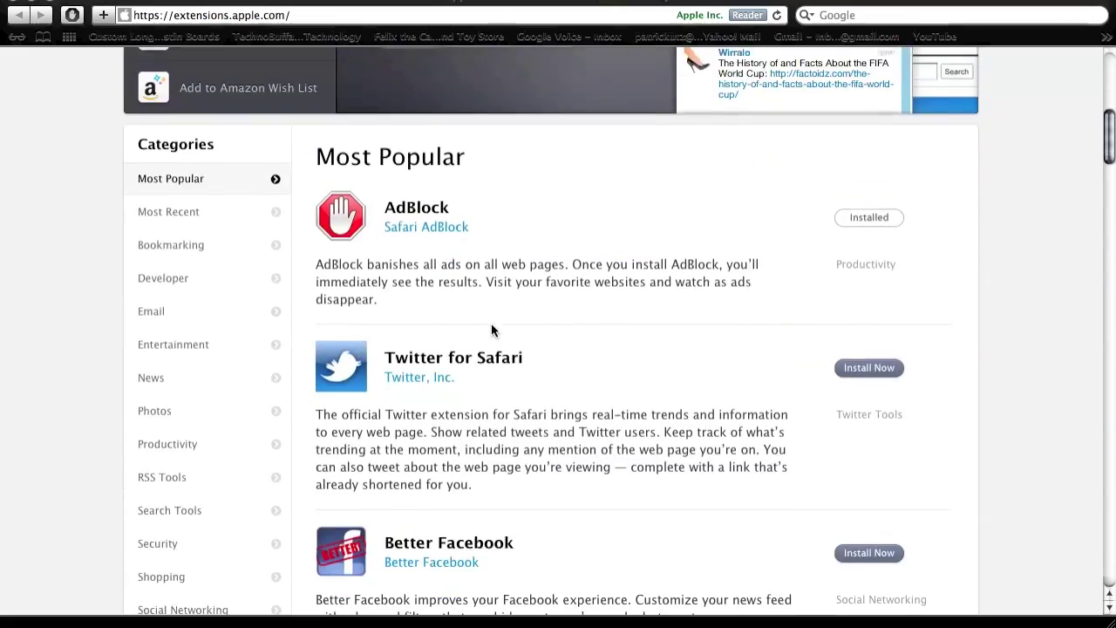
{"action": "scroll", "coordinate": [458, 375], "scroll_direction": "down", "scroll_amount": 5}
{"action": "scroll", "coordinate": [457, 375], "scroll_direction": "down", "scroll_amount": 5}
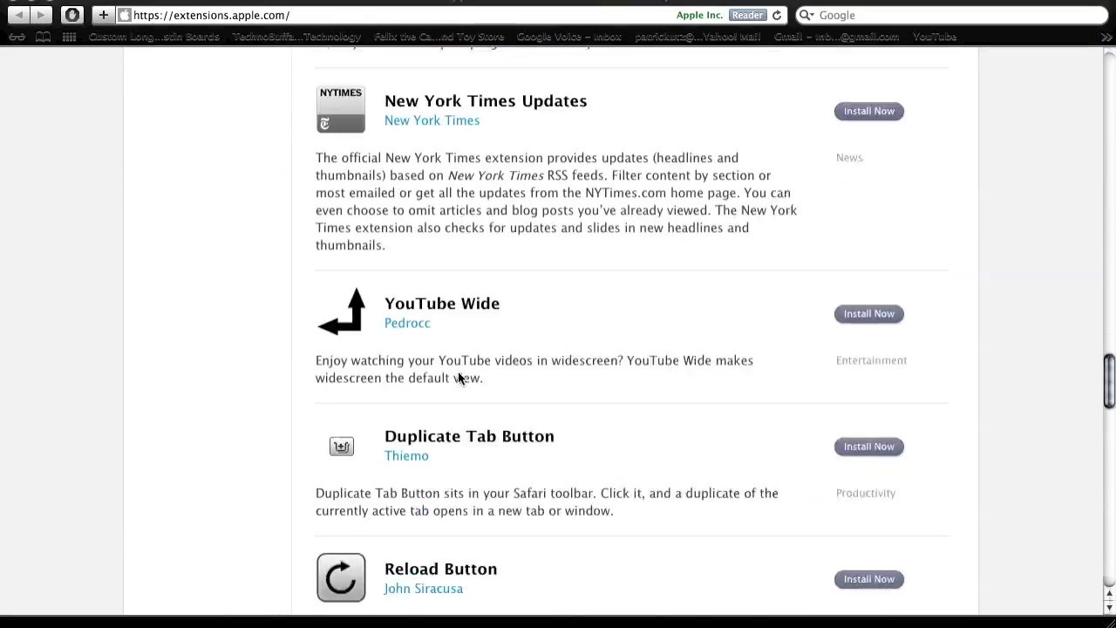
{"action": "scroll", "coordinate": [457, 375], "scroll_direction": "down", "scroll_amount": 5}
{"action": "scroll", "coordinate": [460, 378], "scroll_direction": "down", "scroll_amount": 10}
{"action": "scroll", "coordinate": [459, 378], "scroll_direction": "up", "scroll_amount": 2}
{"action": "scroll", "coordinate": [459, 377], "scroll_direction": "up", "scroll_amount": 5}
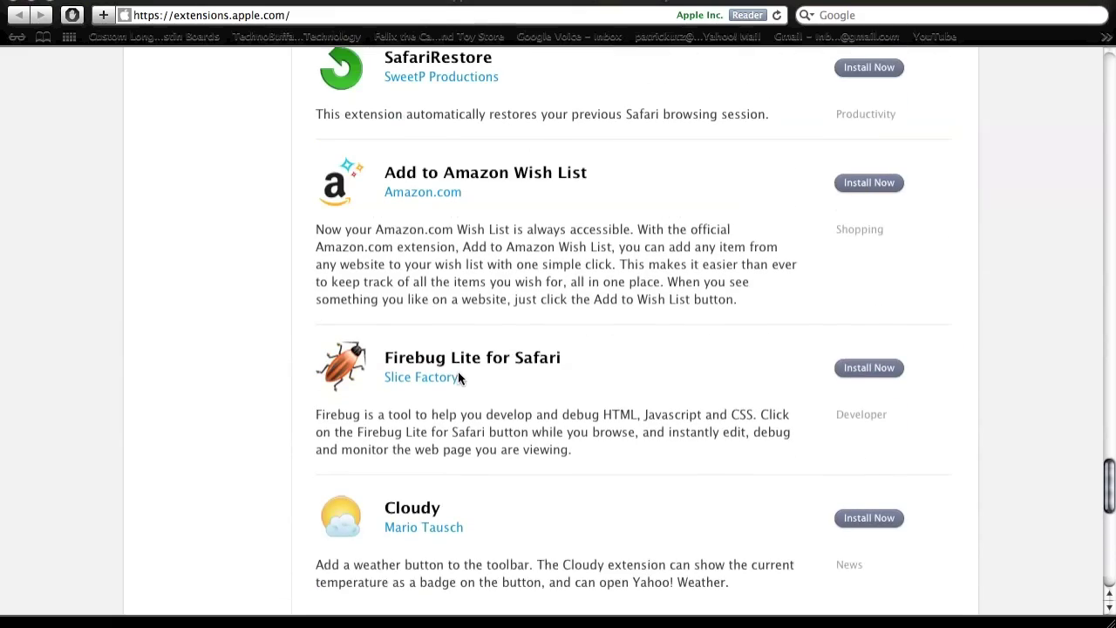
{"action": "scroll", "coordinate": [459, 377], "scroll_direction": "up", "scroll_amount": 5}
{"action": "scroll", "coordinate": [459, 378], "scroll_direction": "up", "scroll_amount": 5}
{"action": "scroll", "coordinate": [458, 377], "scroll_direction": "up", "scroll_amount": 3}
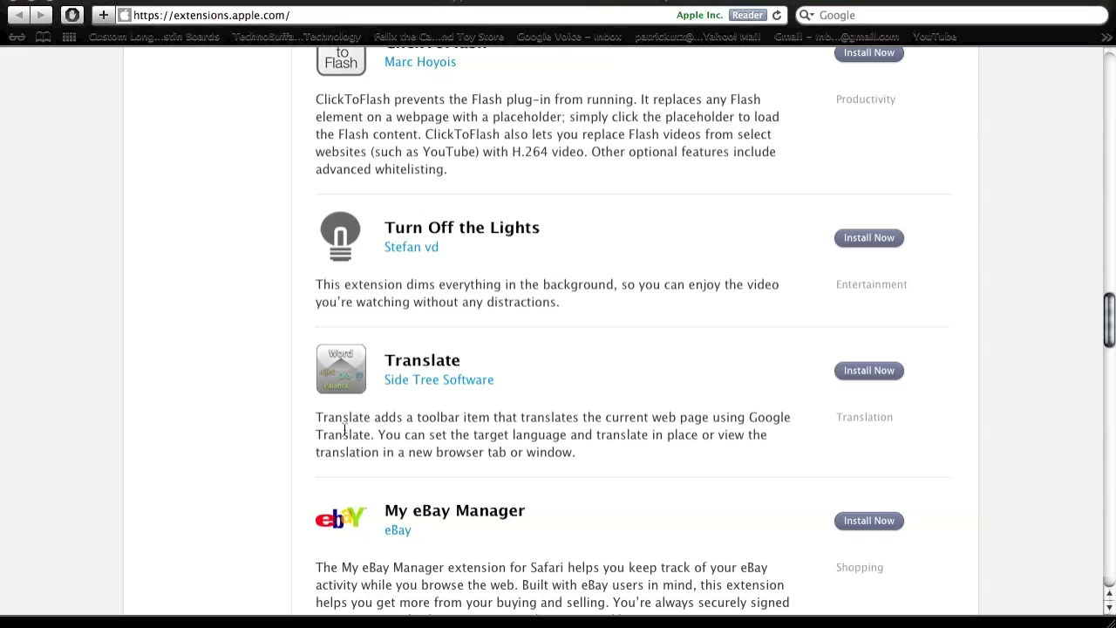
{"action": "scroll", "coordinate": [344, 429], "scroll_direction": "up", "scroll_amount": 5}
{"action": "scroll", "coordinate": [344, 429], "scroll_direction": "up", "scroll_amount": 5}
{"action": "scroll", "coordinate": [344, 429], "scroll_direction": "up", "scroll_amount": 5}
{"action": "scroll", "coordinate": [344, 429], "scroll_direction": "down", "scroll_amount": 2}
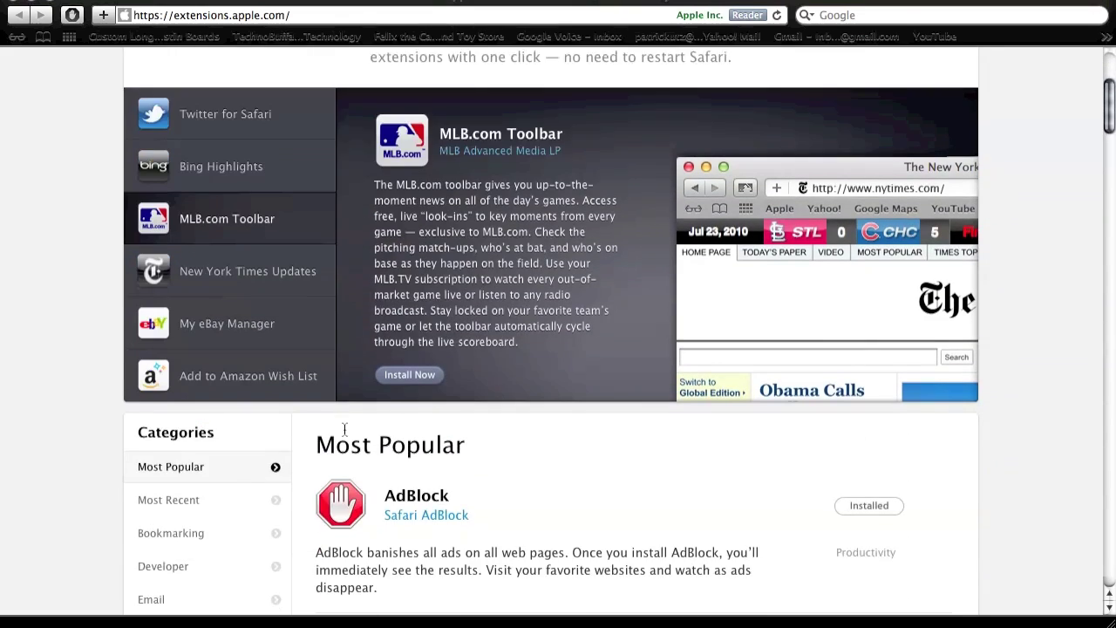
{"action": "scroll", "coordinate": [344, 429], "scroll_direction": "down", "scroll_amount": 4}
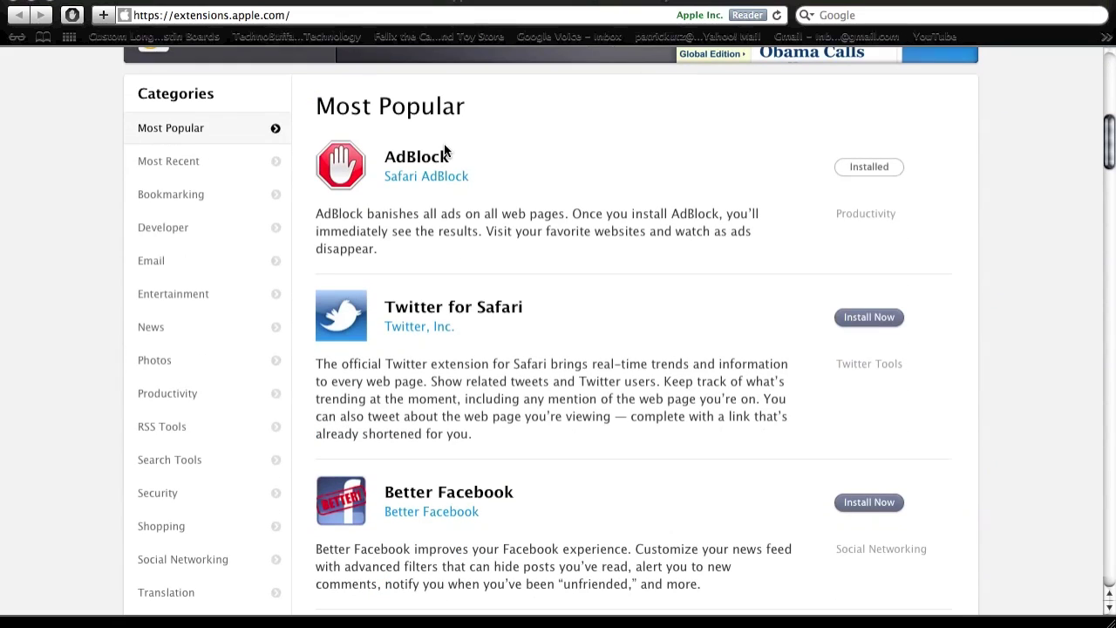
{"action": "scroll", "coordinate": [444, 153], "scroll_direction": "up", "scroll_amount": 1}
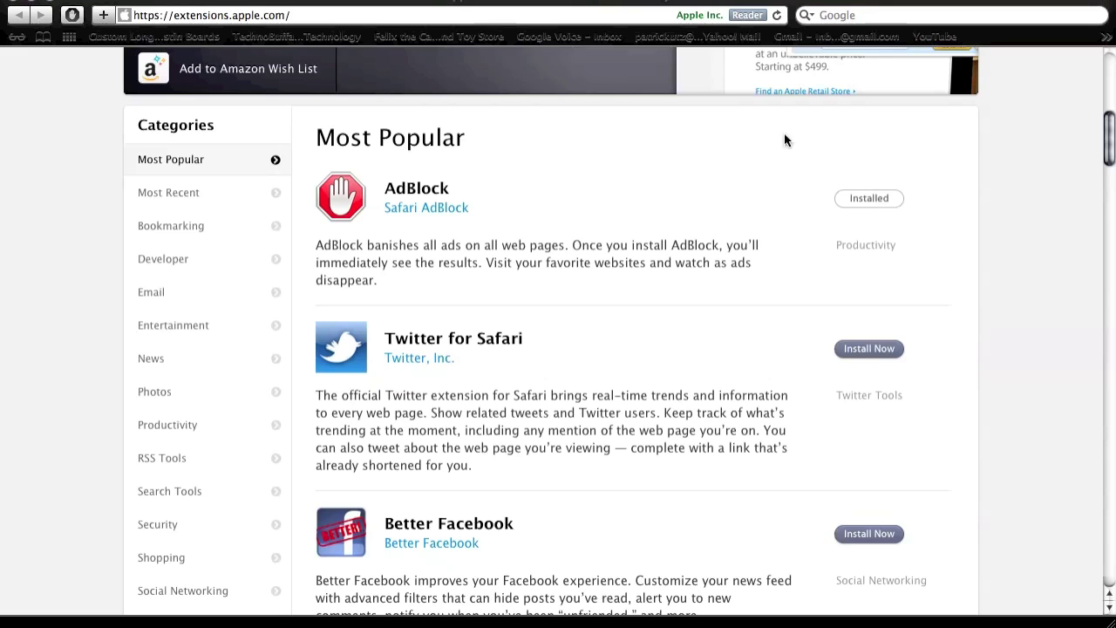
{"action": "left_click", "coordinate": [66, 0]}
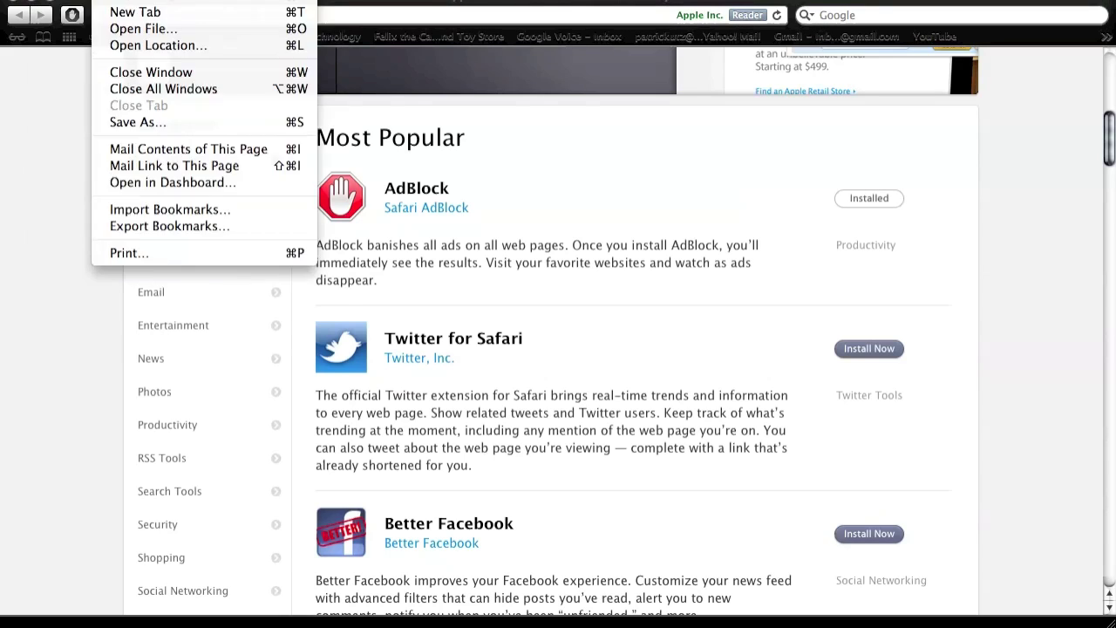
{"action": "left_click", "coordinate": [0, 194]}
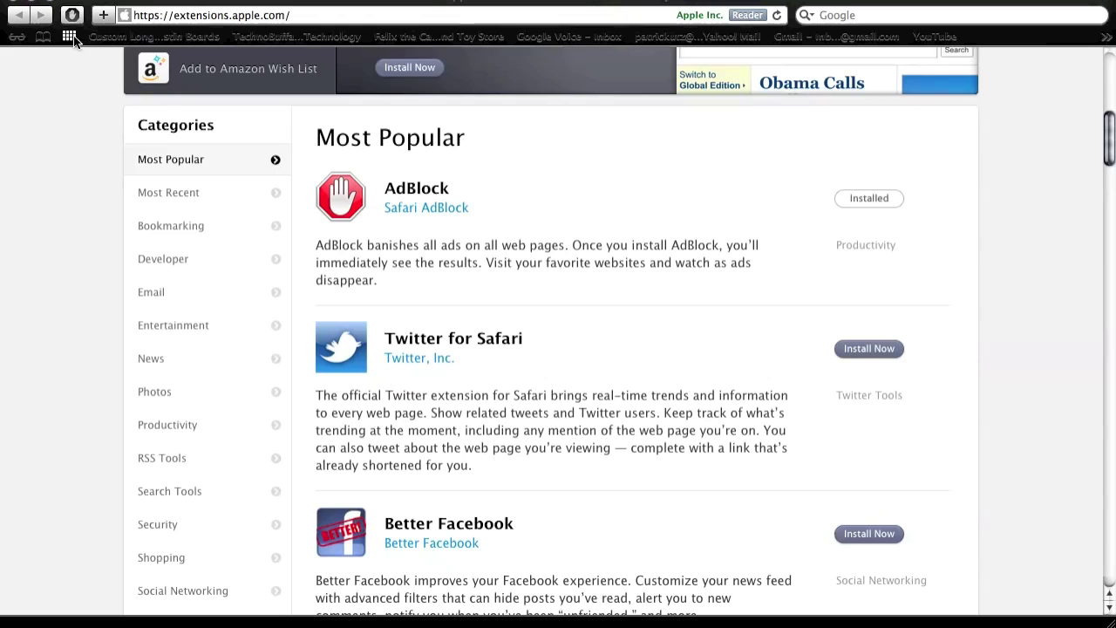
Go back, load YouTube from the bookmarks bar, and open the AdBlock toolbar menu.
{"action": "left_click", "coordinate": [16, 15]}
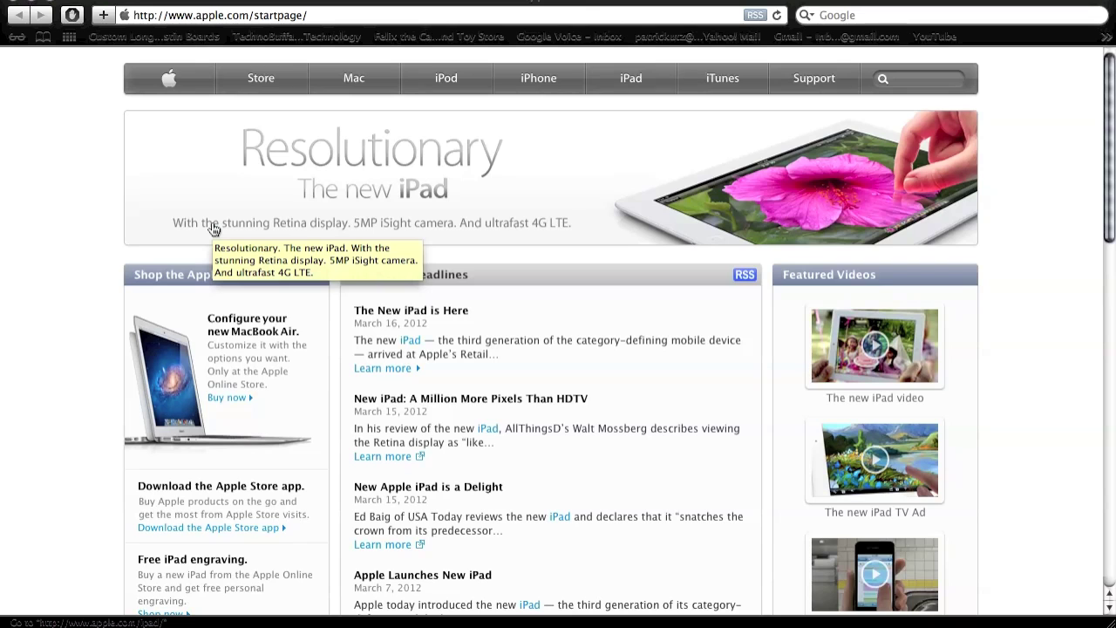
{"action": "key", "text": "super+7"}
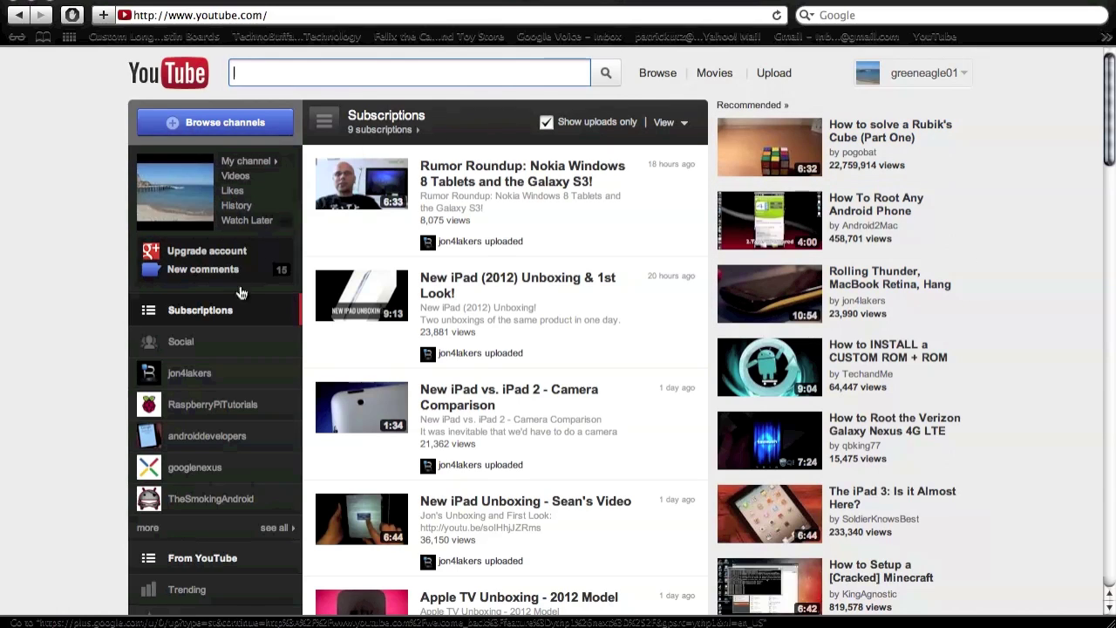
{"action": "left_click", "coordinate": [72, 16]}
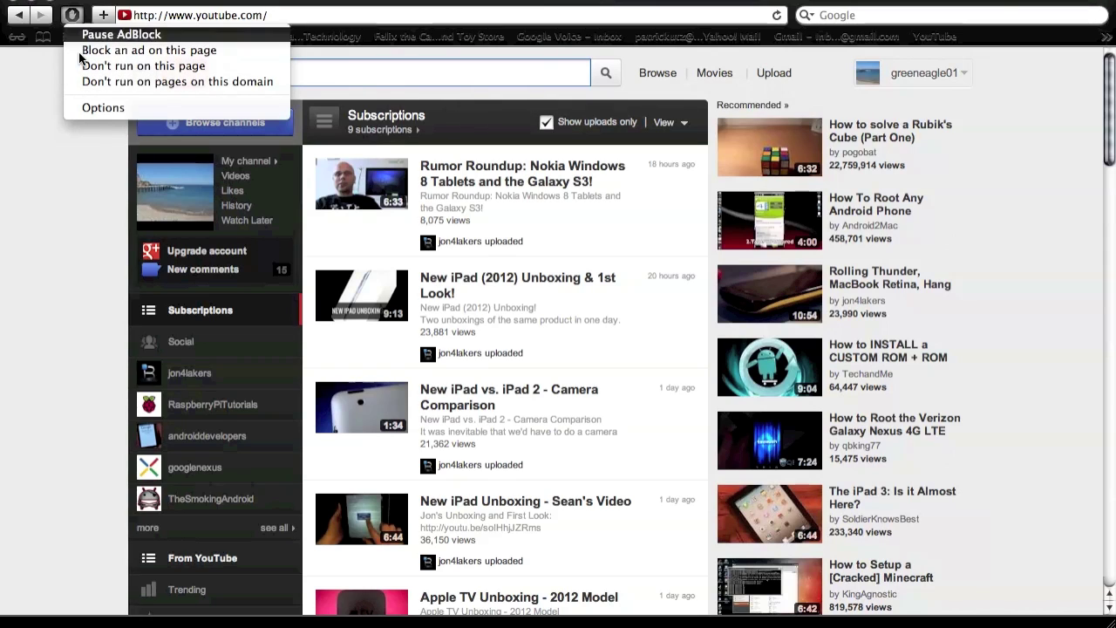
Open AdBlock's Options page in a new tab, showing its General options.
{"action": "key", "text": "Escape"}
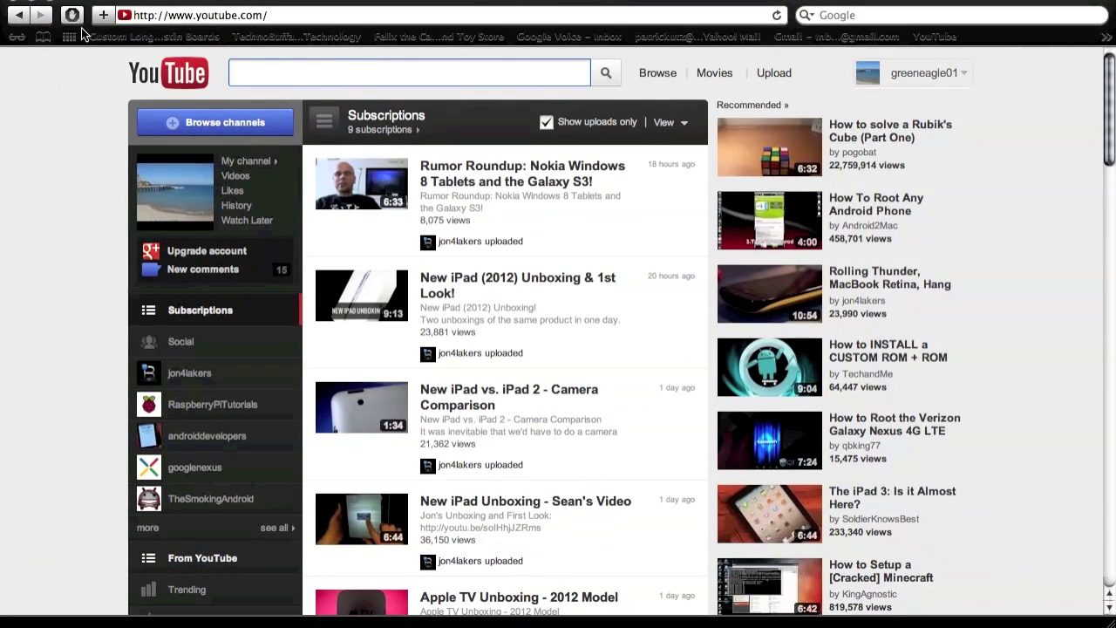
{"action": "left_click", "coordinate": [109, 17]}
{"action": "left_click", "coordinate": [132, 106]}
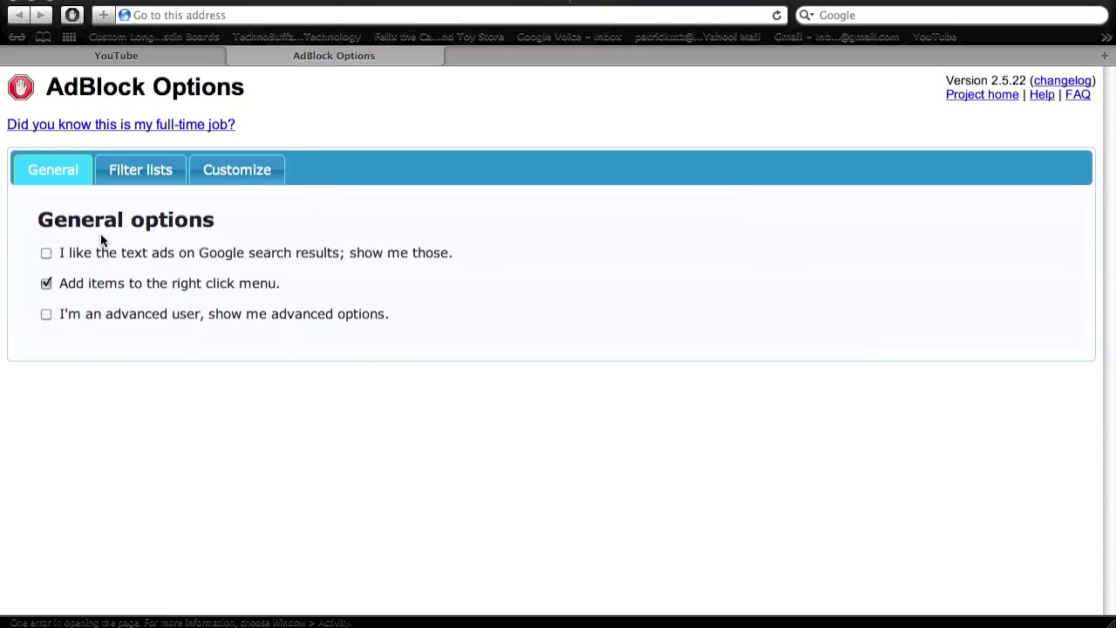
Close the two-tab window, reload YouTube's subscriptions page, and pause AdBlock.
{"action": "key", "text": "super+shift+w"}
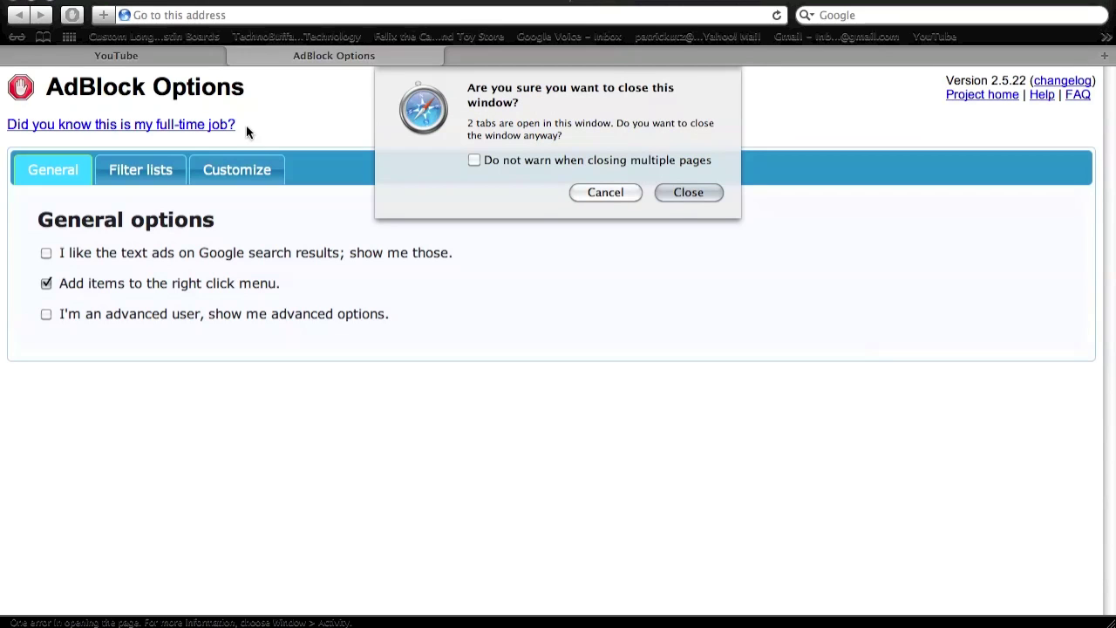
{"action": "left_click", "coordinate": [685, 197]}
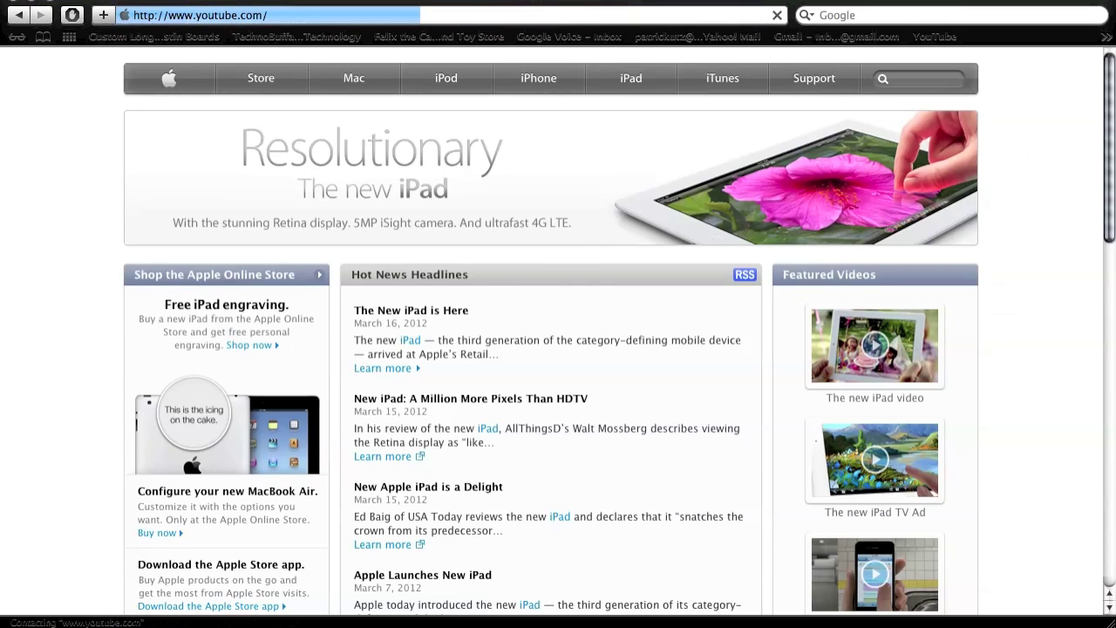
{"action": "key", "text": "Return"}
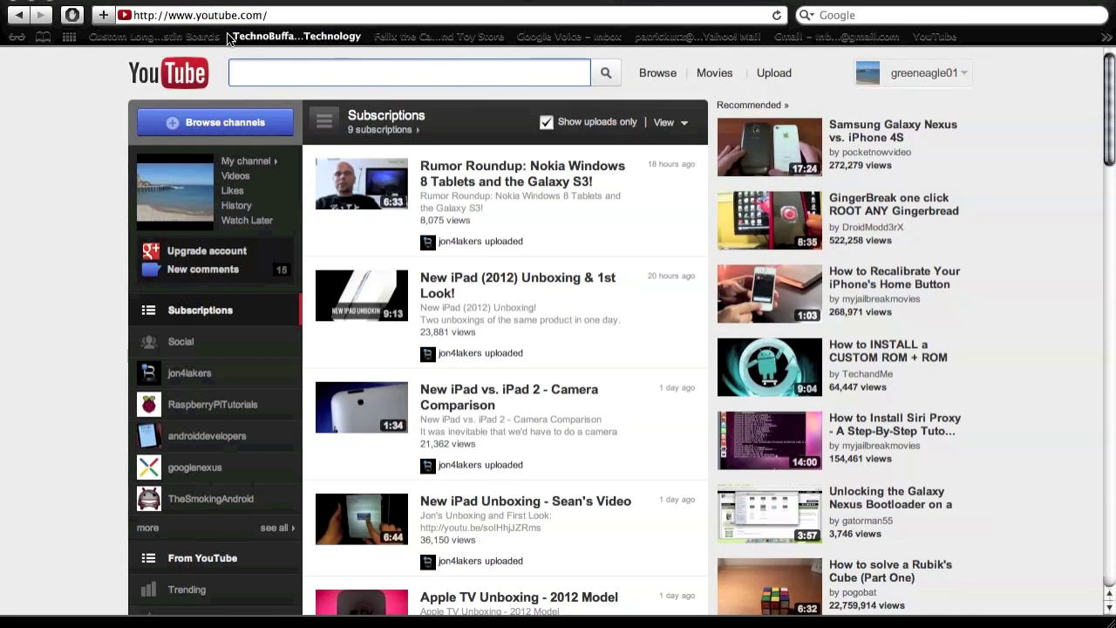
{"action": "left_click", "coordinate": [70, 16]}
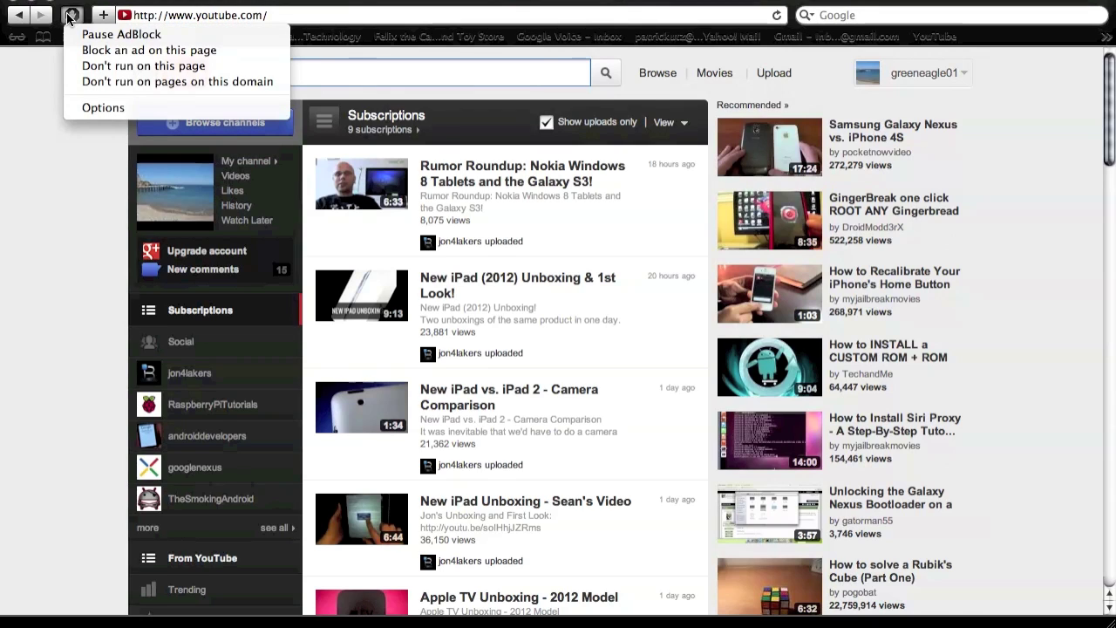
{"action": "left_click", "coordinate": [122, 35]}
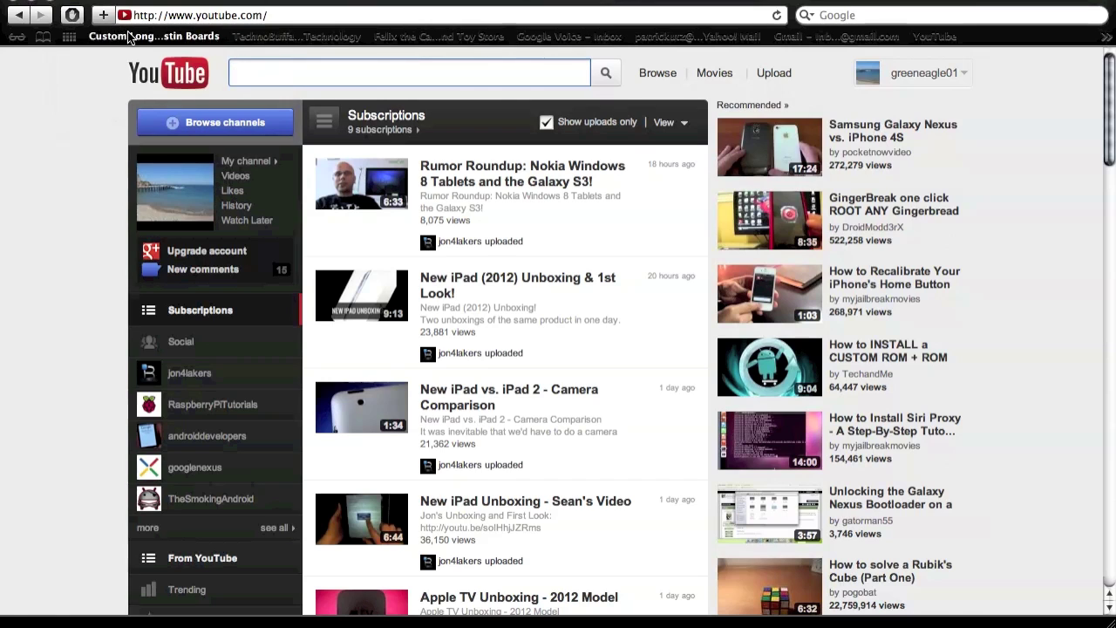
Visit bustinboards.com from the bookmarks, then return to YouTube's subscriptions page.
{"action": "left_click", "coordinate": [123, 37]}
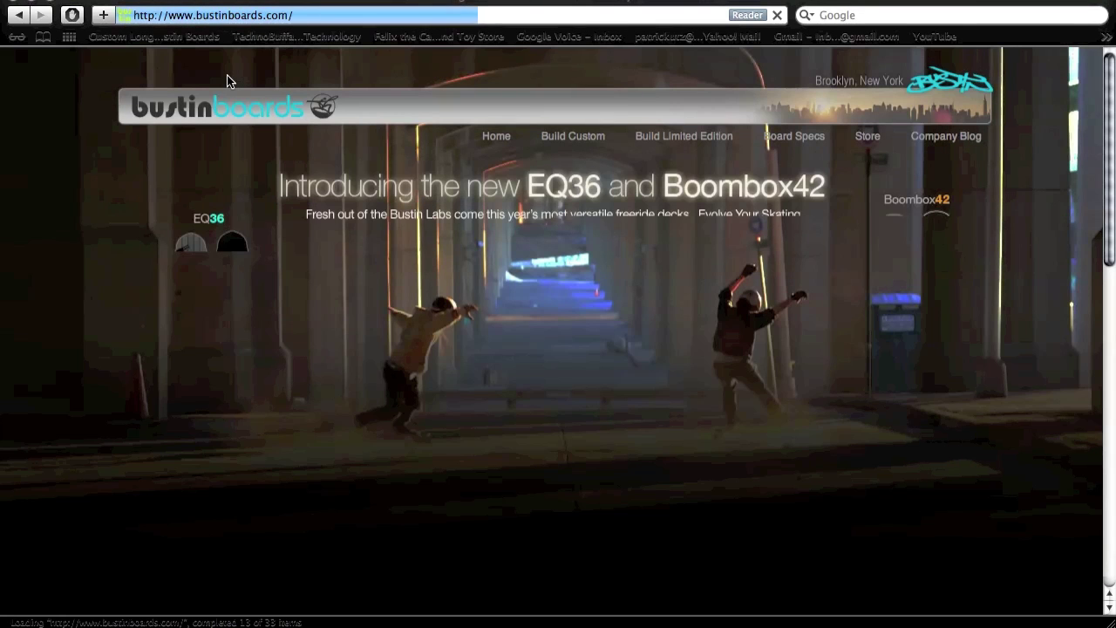
{"action": "key", "text": "super+bracketleft"}
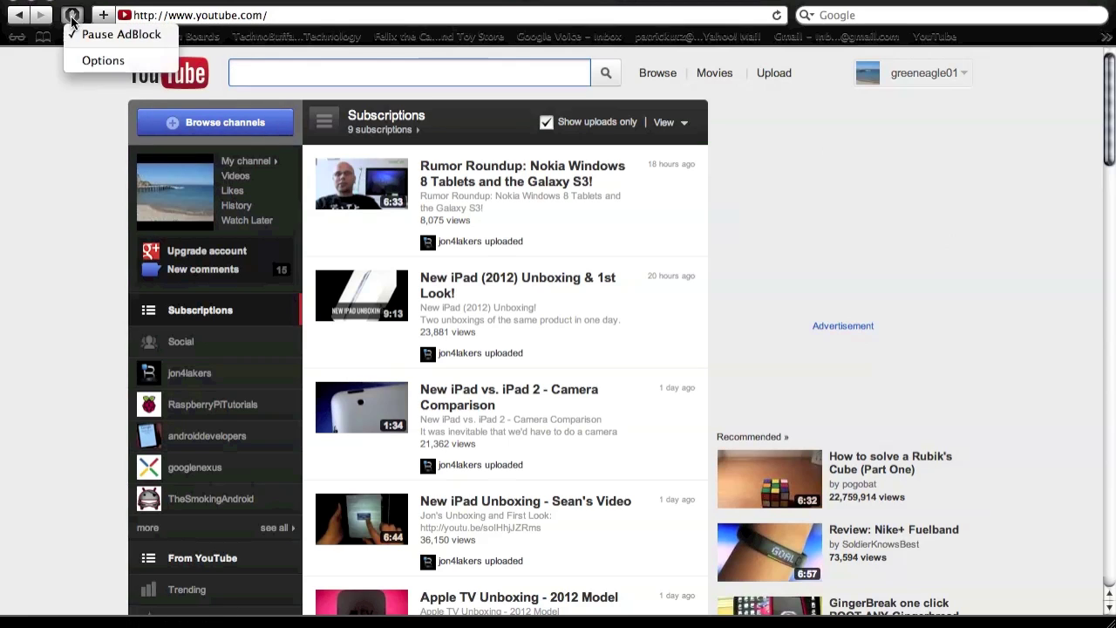
{"action": "left_click", "coordinate": [30, 228]}
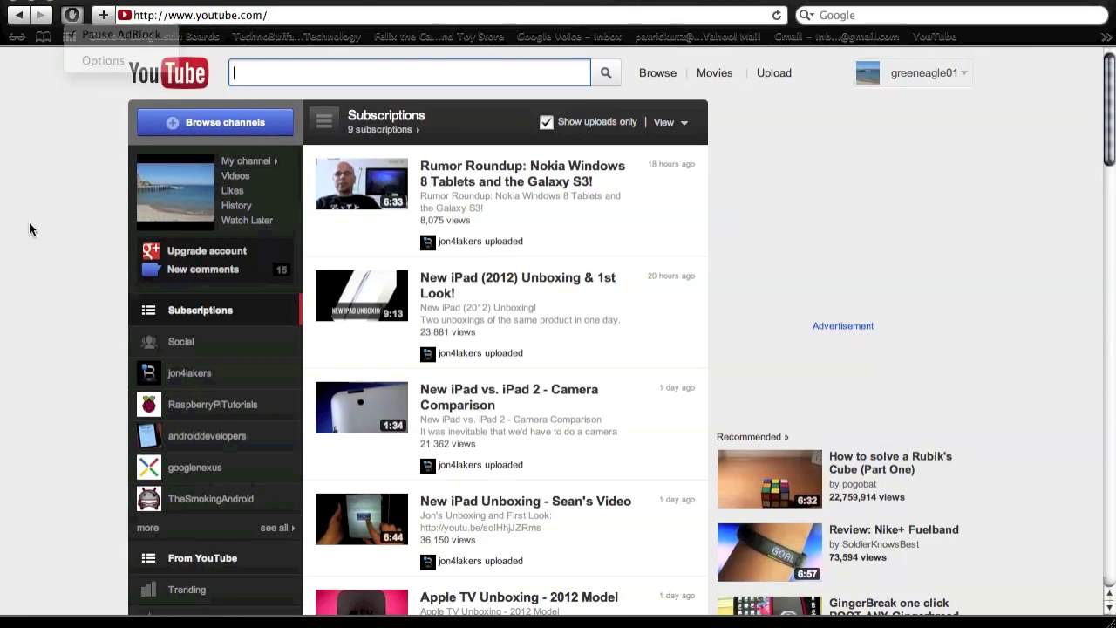
Follow the Advertisement link to YouTube's ad info page, return, and reopen the AdBlock menu.
{"action": "left_click", "coordinate": [826, 330]}
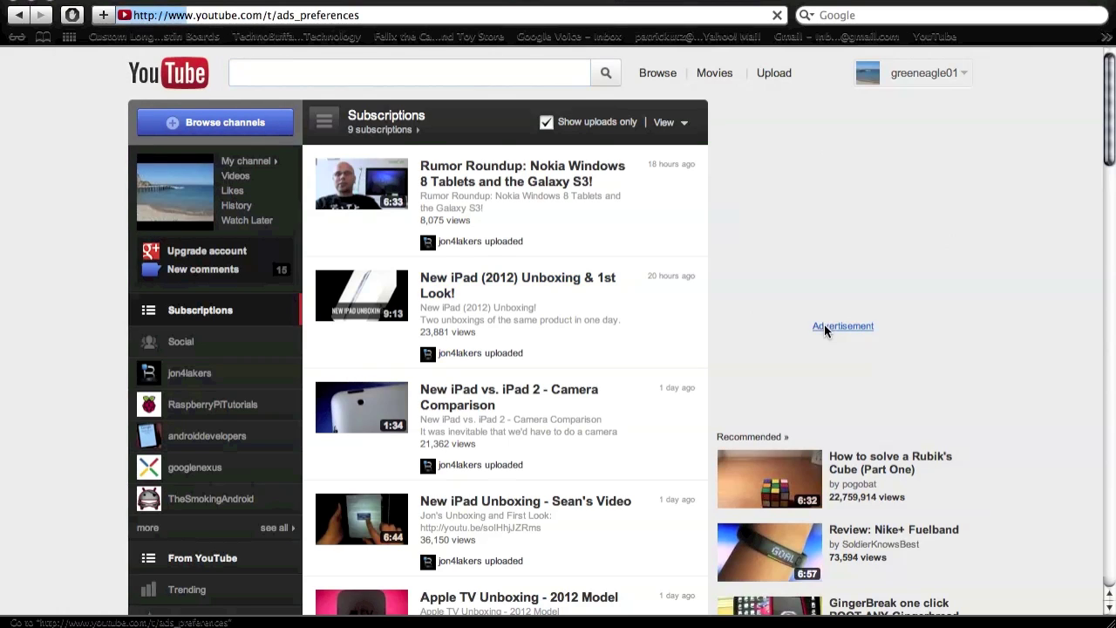
{"action": "scroll", "coordinate": [628, 253], "scroll_direction": "down", "scroll_amount": 1}
{"action": "key", "text": "super+bracketleft"}
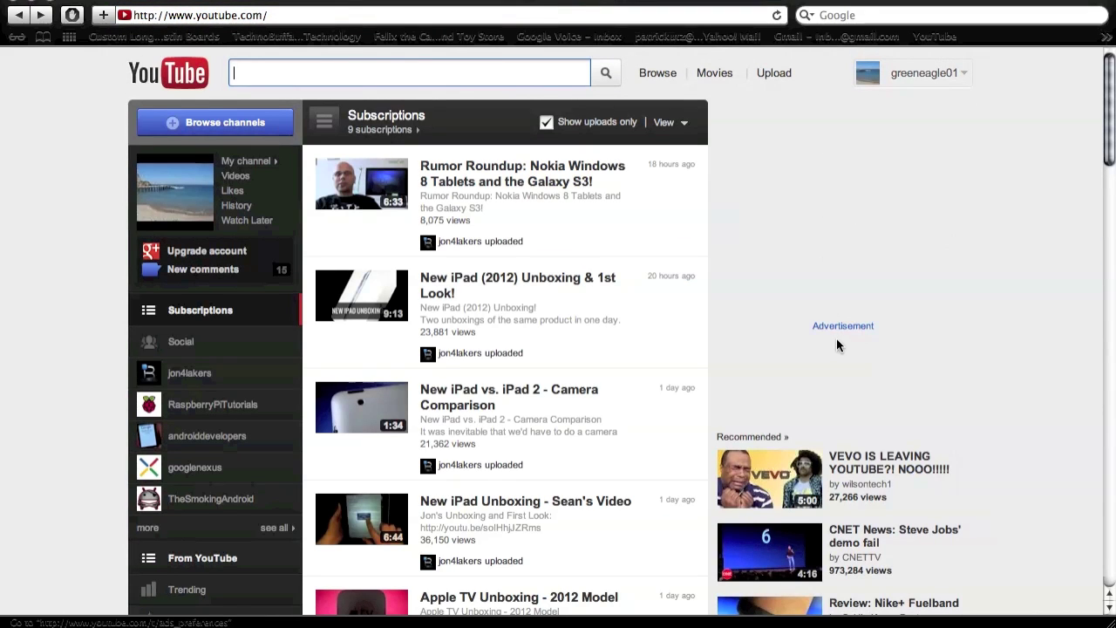
{"action": "scroll", "coordinate": [838, 341], "scroll_direction": "down", "scroll_amount": 3}
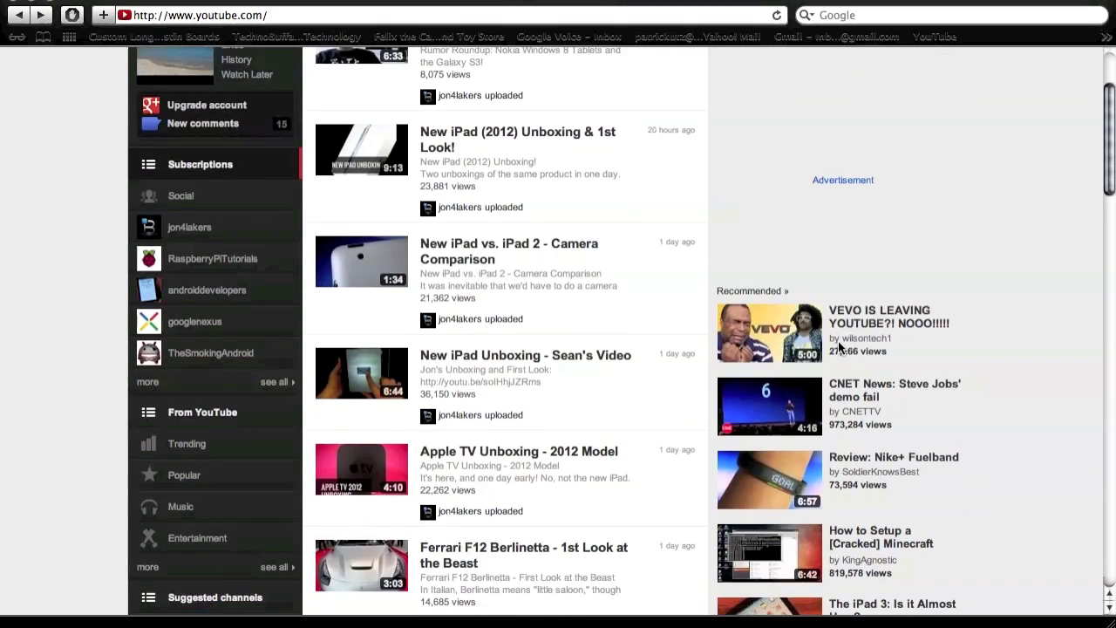
{"action": "scroll", "coordinate": [838, 341], "scroll_direction": "up", "scroll_amount": 3}
{"action": "left_click", "coordinate": [71, 14]}
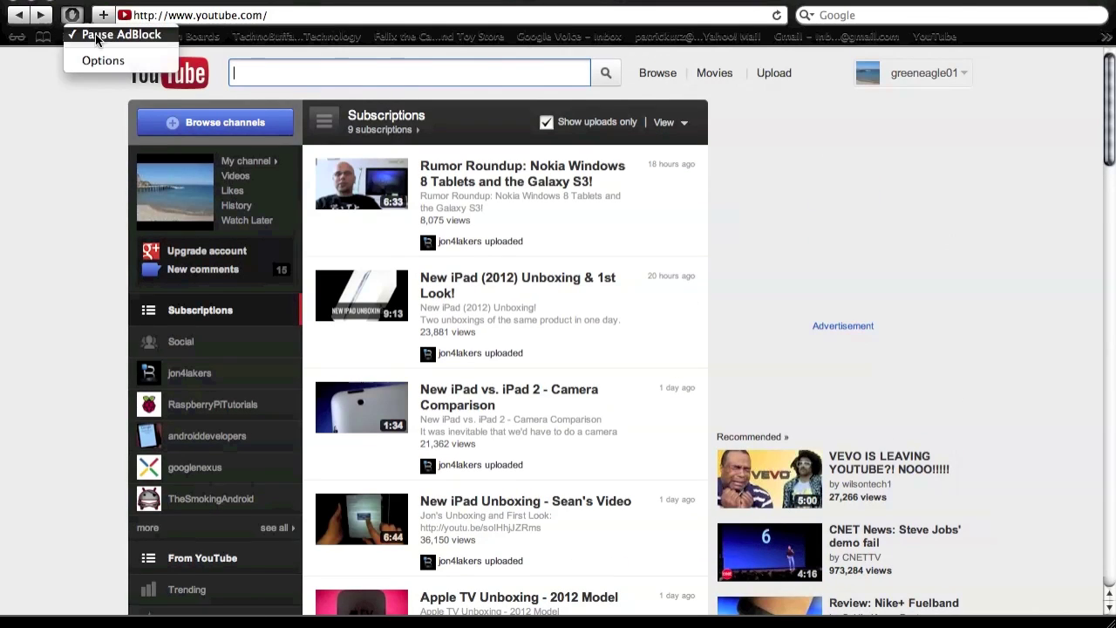
Unpause AdBlock and reload YouTube so the Advertisement space disappears.
{"action": "left_click", "coordinate": [73, 14]}
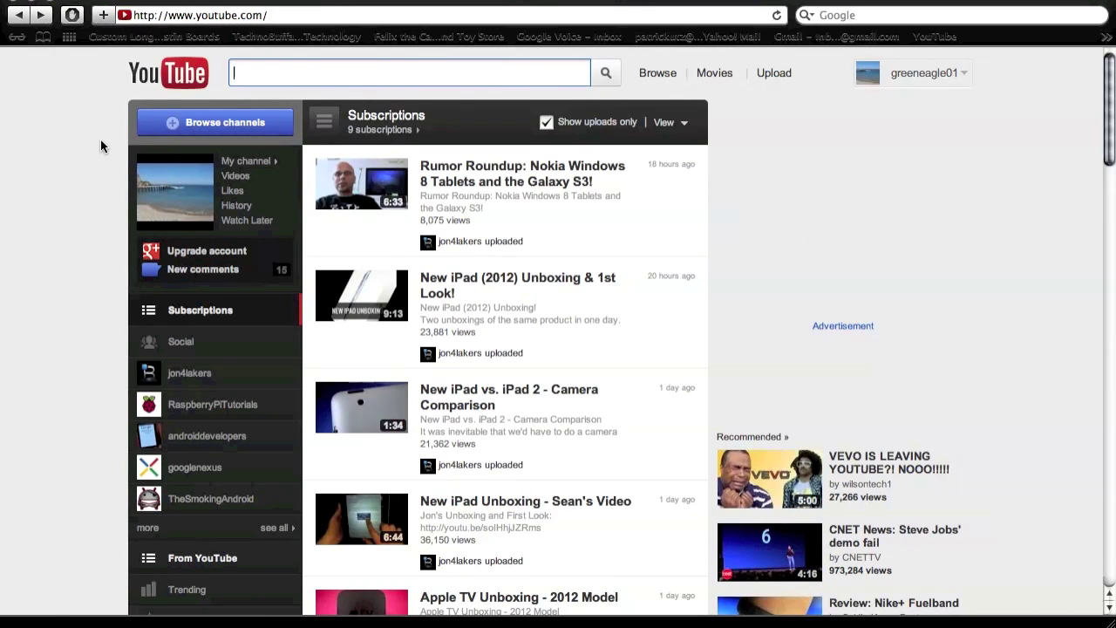
{"action": "key", "text": "super+r"}
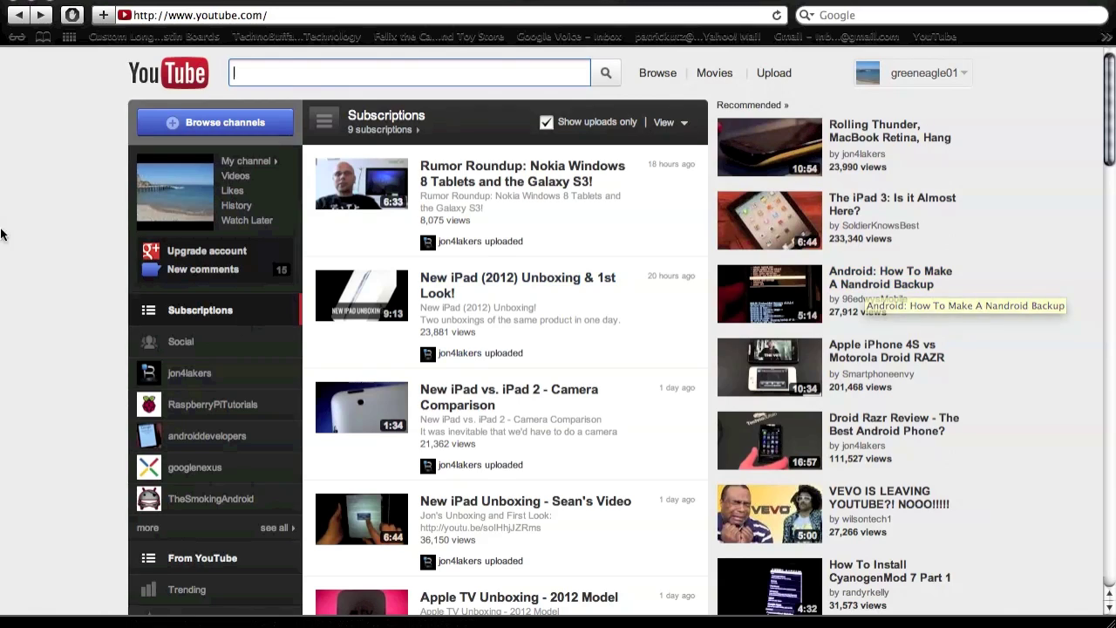
{"action": "left_click", "coordinate": [73, 16]}
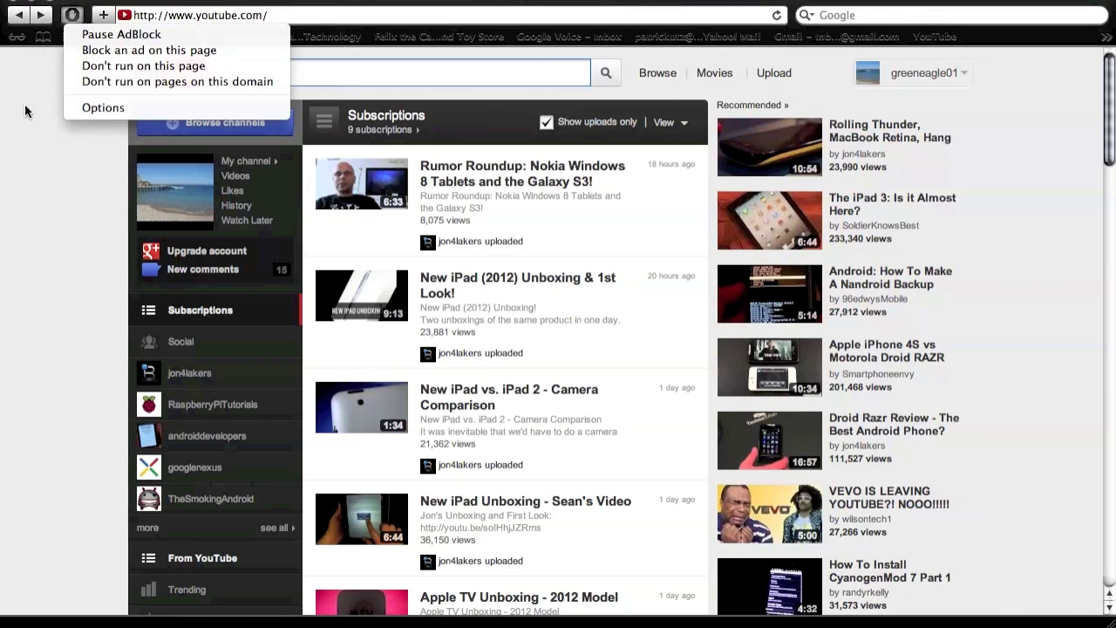
{"action": "left_click", "coordinate": [20, 137]}
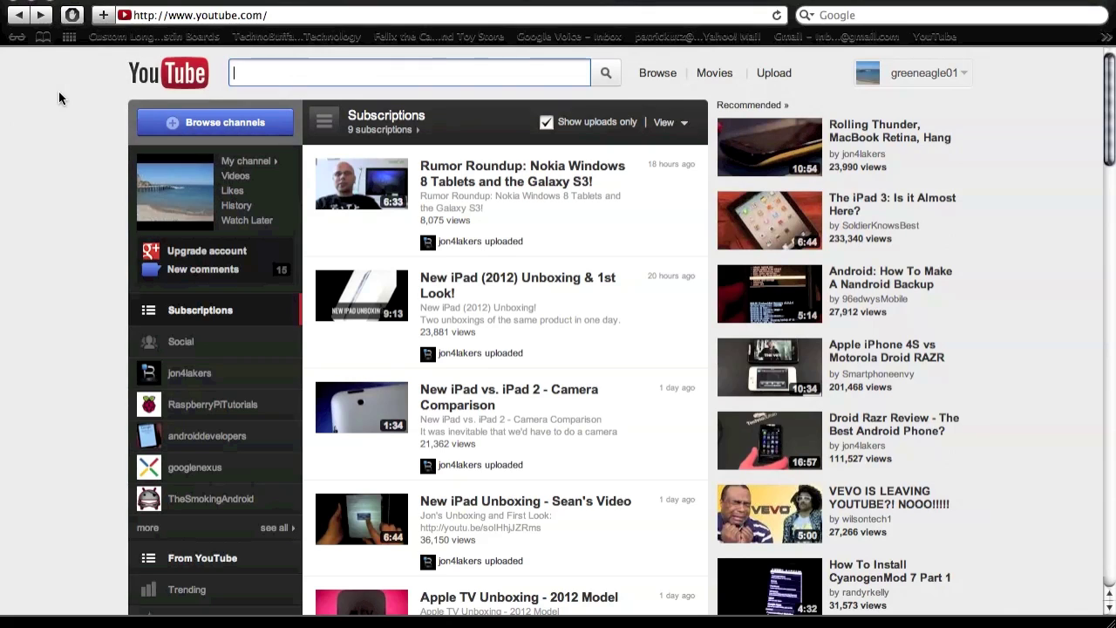